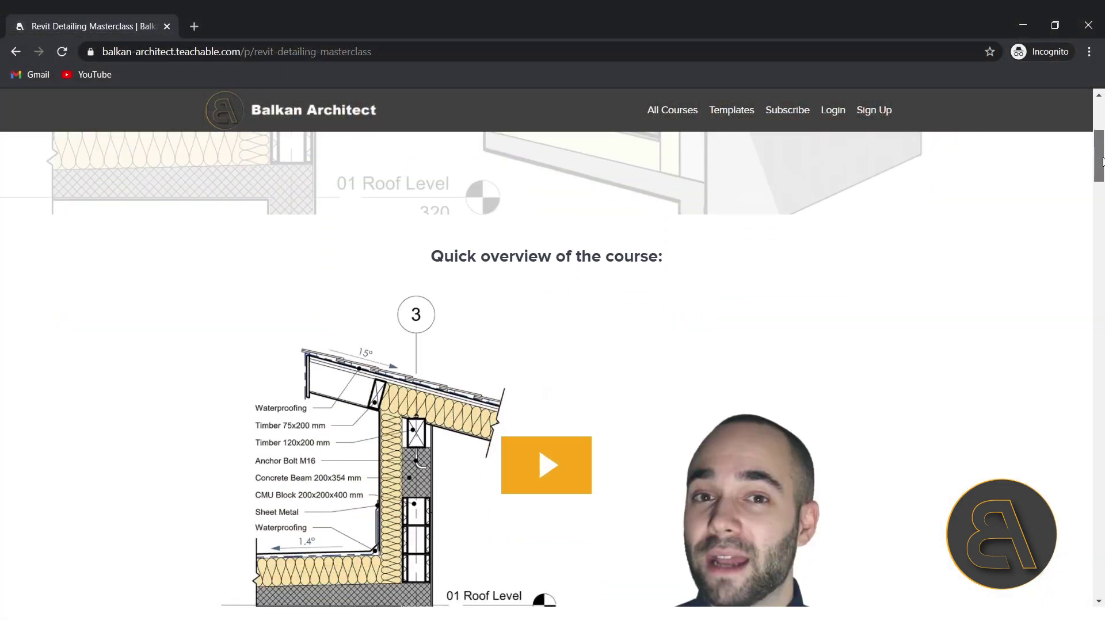
Look through the Revit Detailing Masterclass course page.
left_click_drag(1102, 161, 1102, 473)
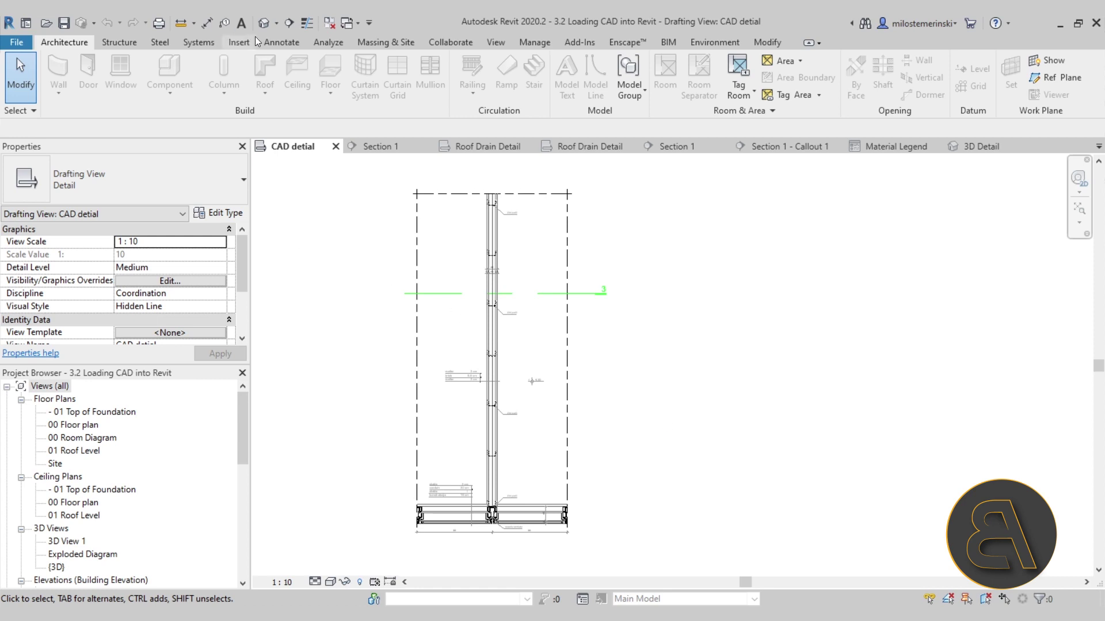
Bring up the annotation tools and examine the imported CAD detail in its drafting view.
left_click(270, 44)
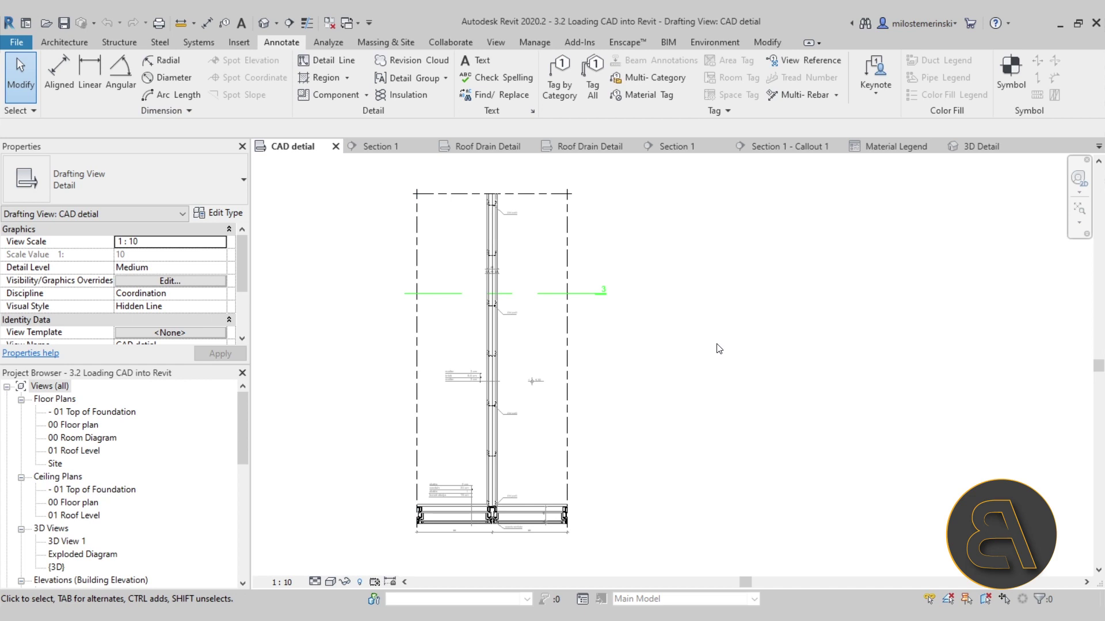
middle_click_drag(635, 431, 603, 438)
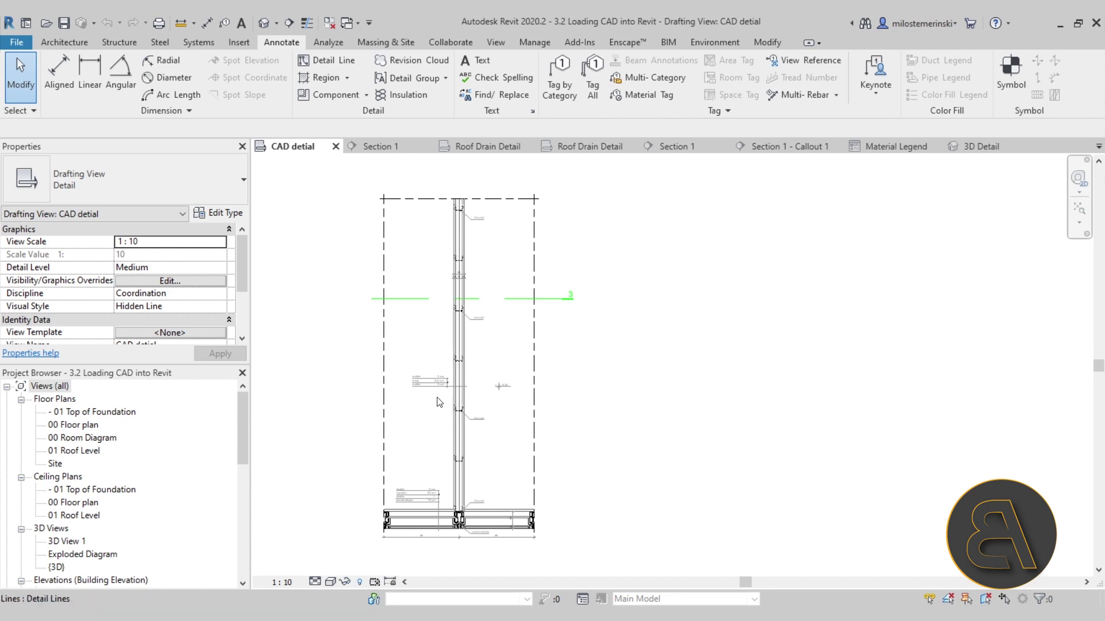
scroll(613, 489, "up", 1)
middle_click_drag(612, 488, 596, 447)
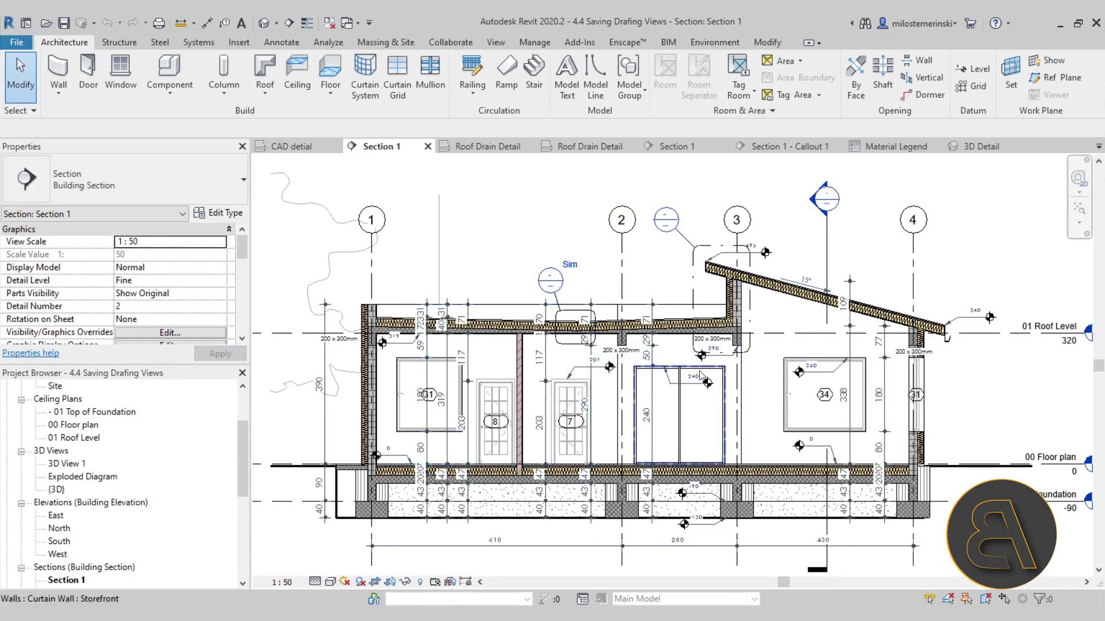
Open the roof drain drafting view from its callout in Section 1 and compare it with the section.
middle_click_drag(523, 221, 481, 218)
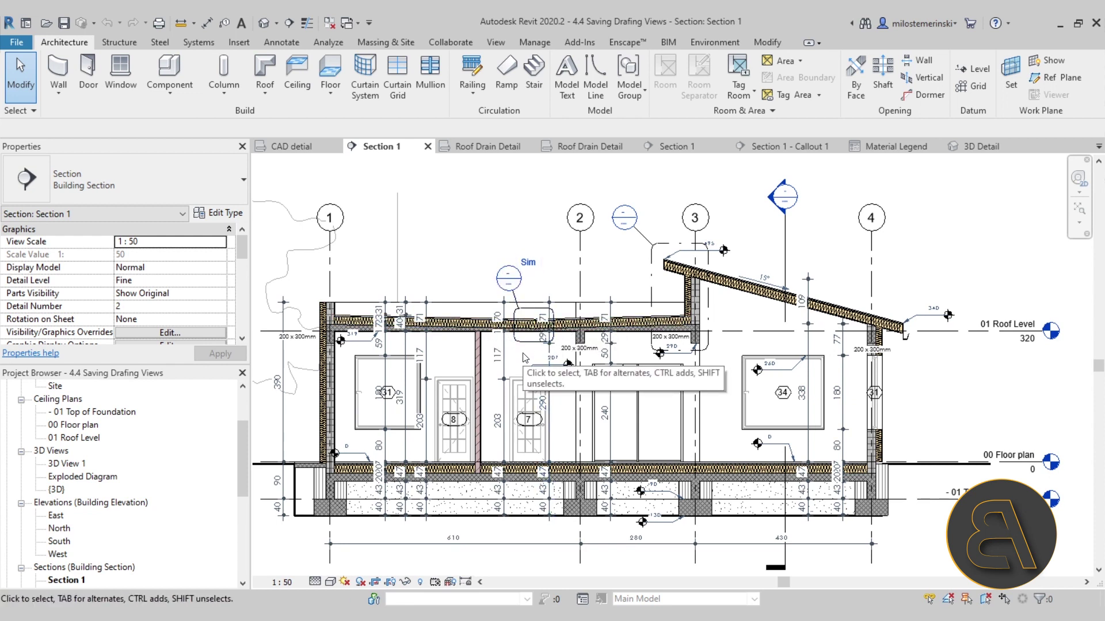
scroll(540, 301, "up", 5)
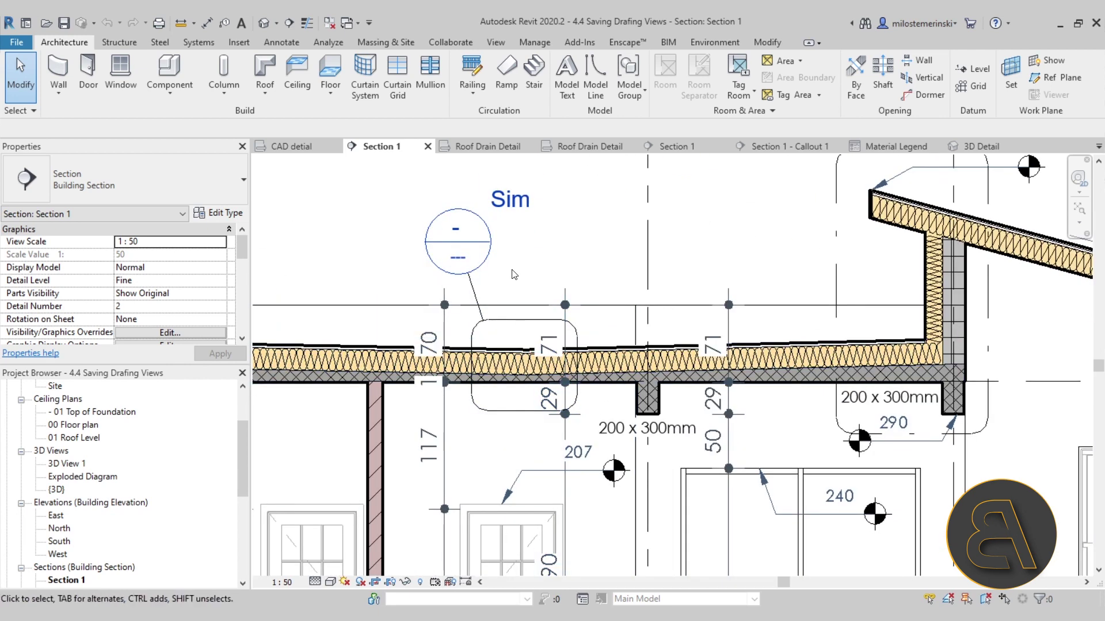
double_click(498, 242)
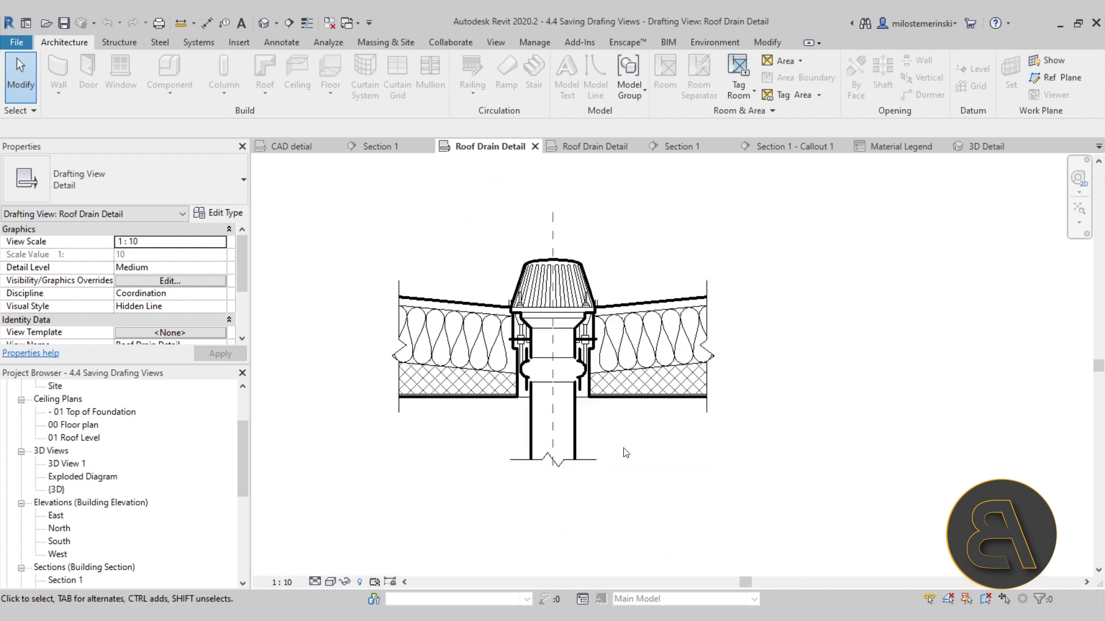
scroll(619, 456, "down", 2)
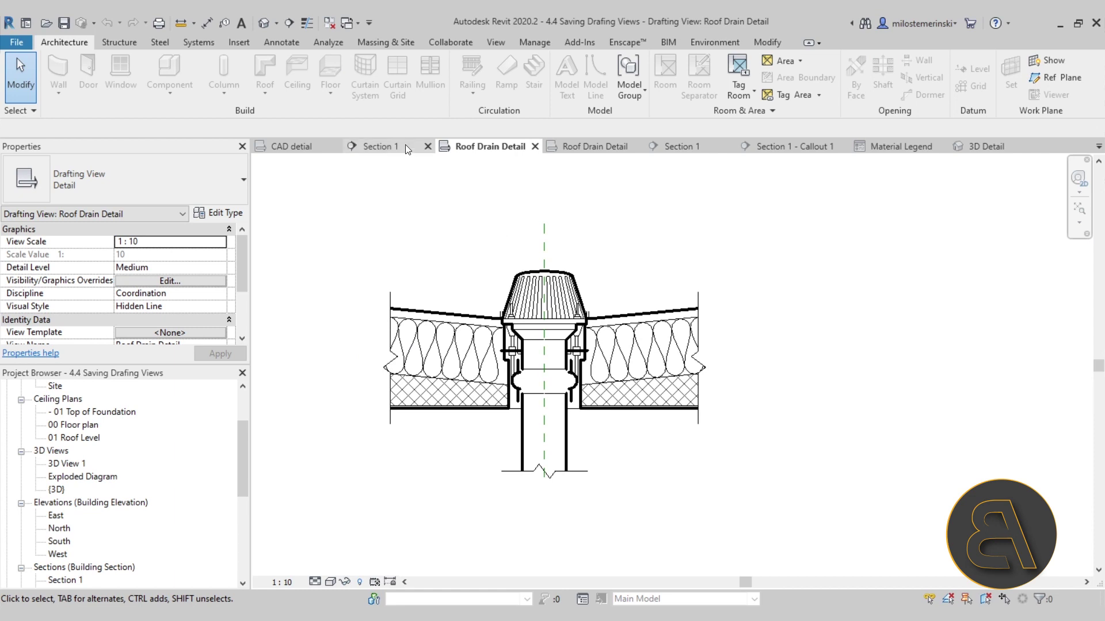
left_click(381, 146)
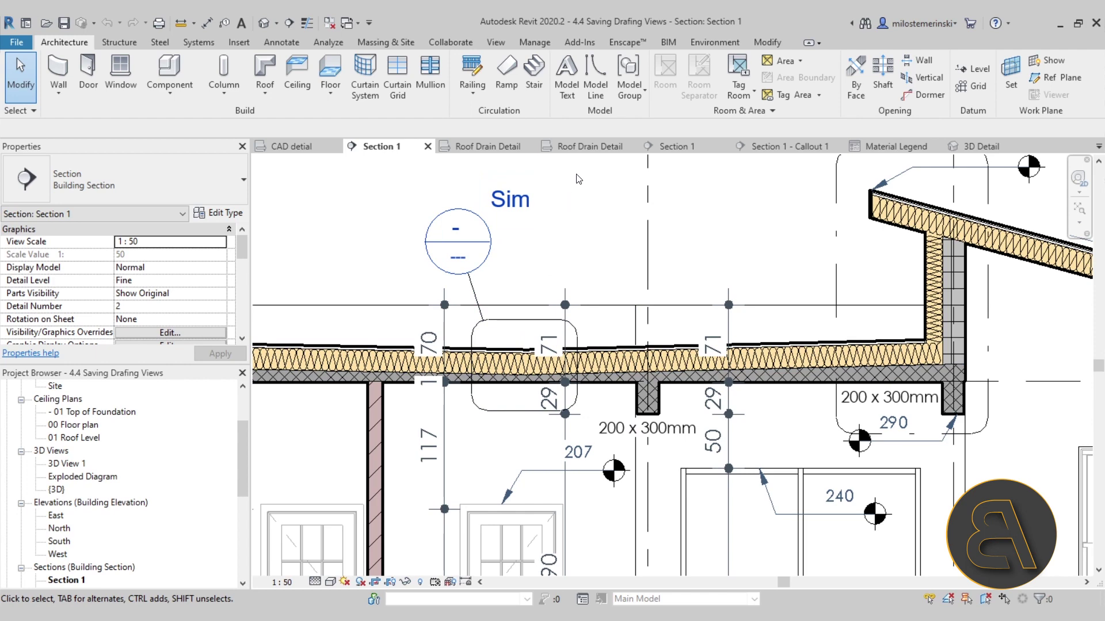
left_click(487, 148)
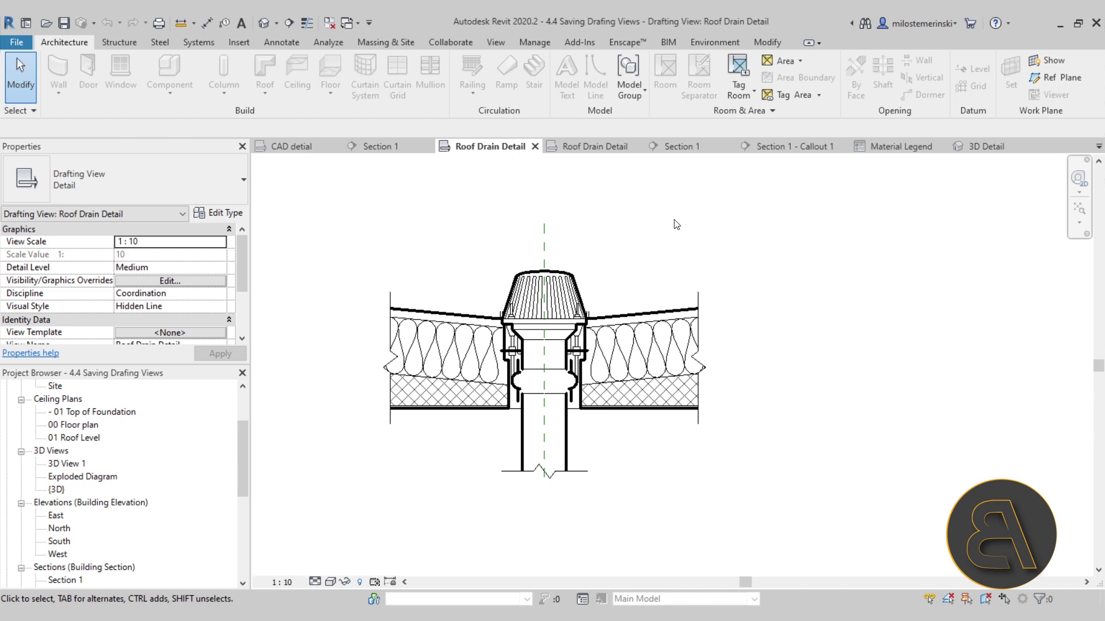
Switch to the drafting view in the separate 4.4 Roof Drain Detail project and examine the saved drain detail.
left_click(601, 147)
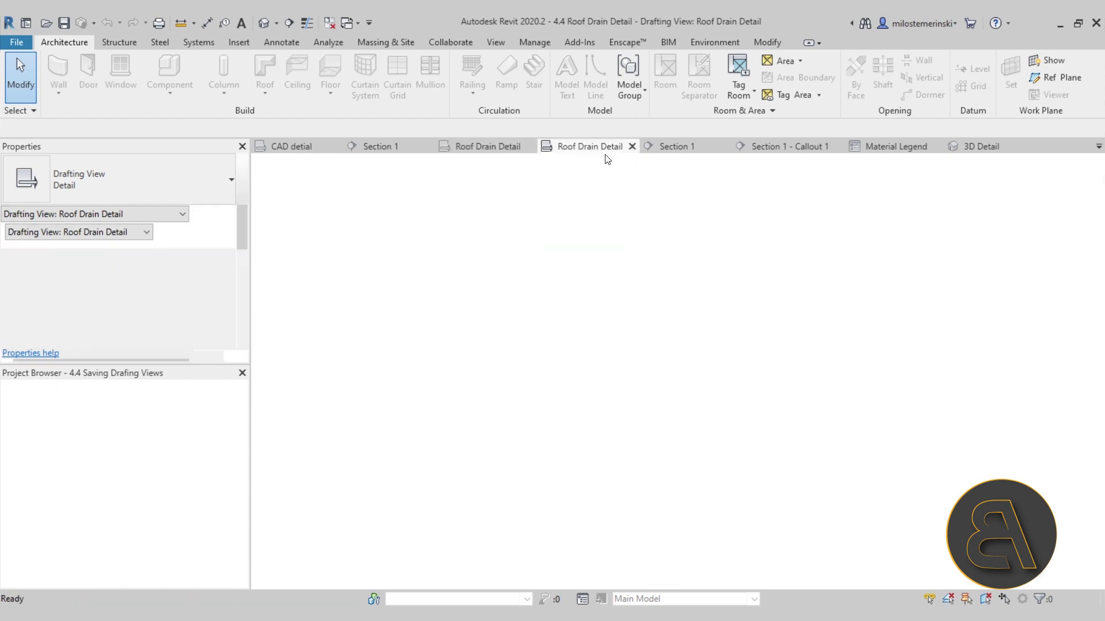
scroll(617, 306, "down", 3)
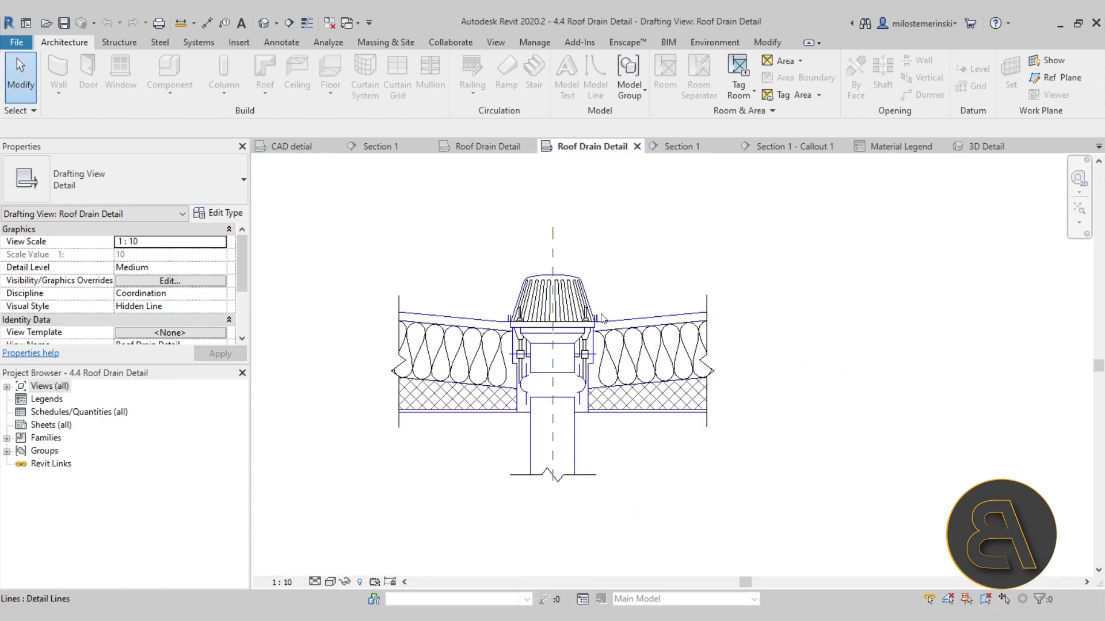
scroll(511, 273, "up", 2)
scroll(631, 263, "down", 1)
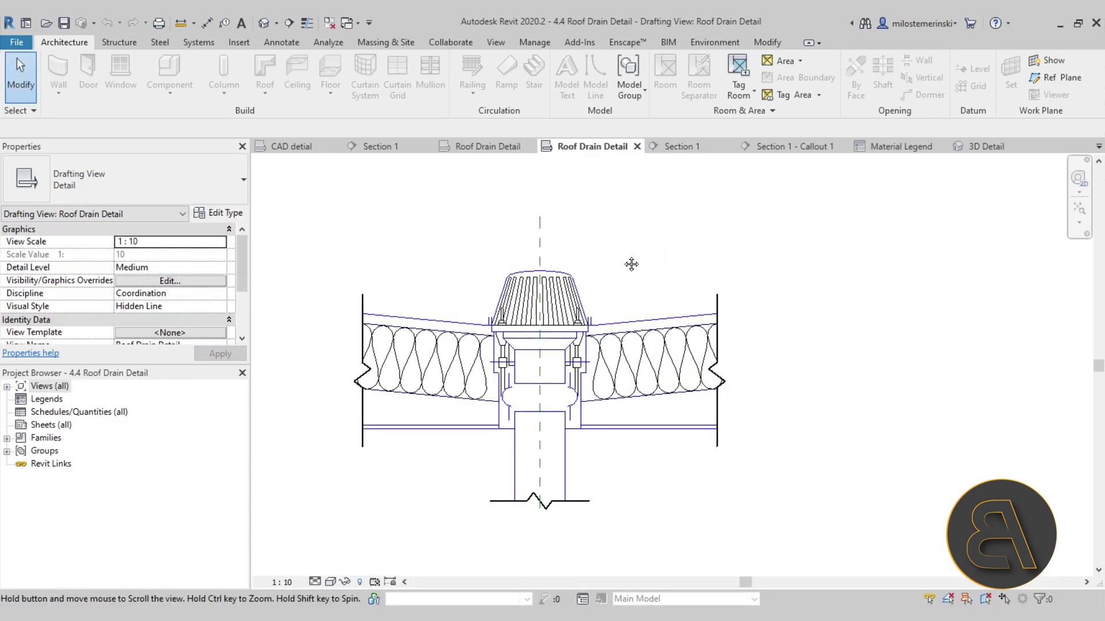
left_click(301, 318)
key("Delete")
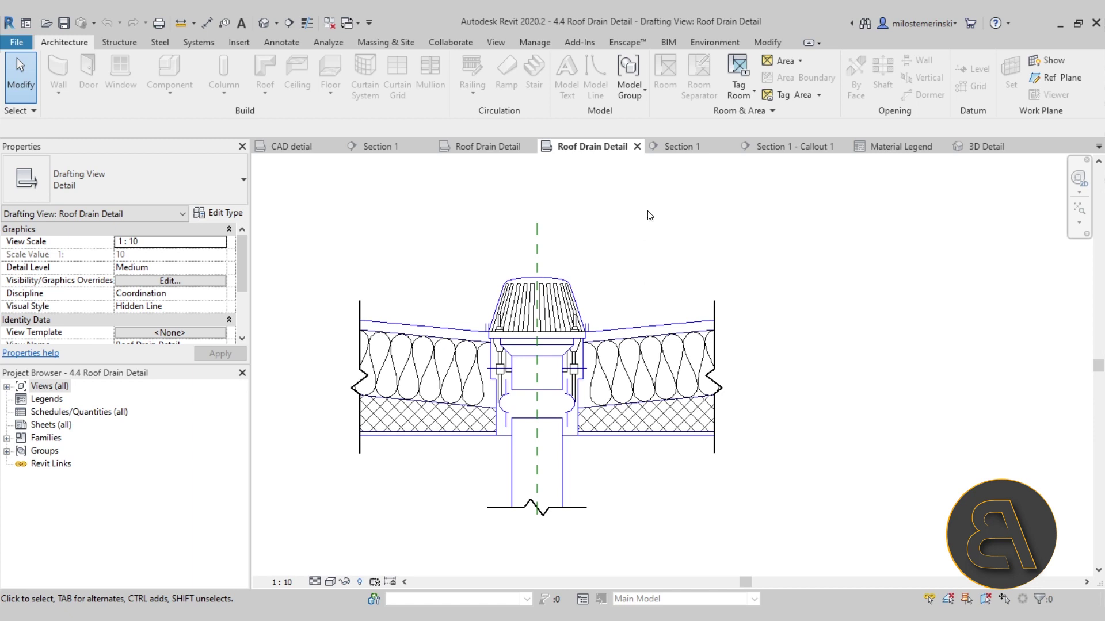
Switch to Section 1 of the 5.5 Annotation elements project and inspect the concrete beam and roof junction at grid 3.
left_click(690, 148)
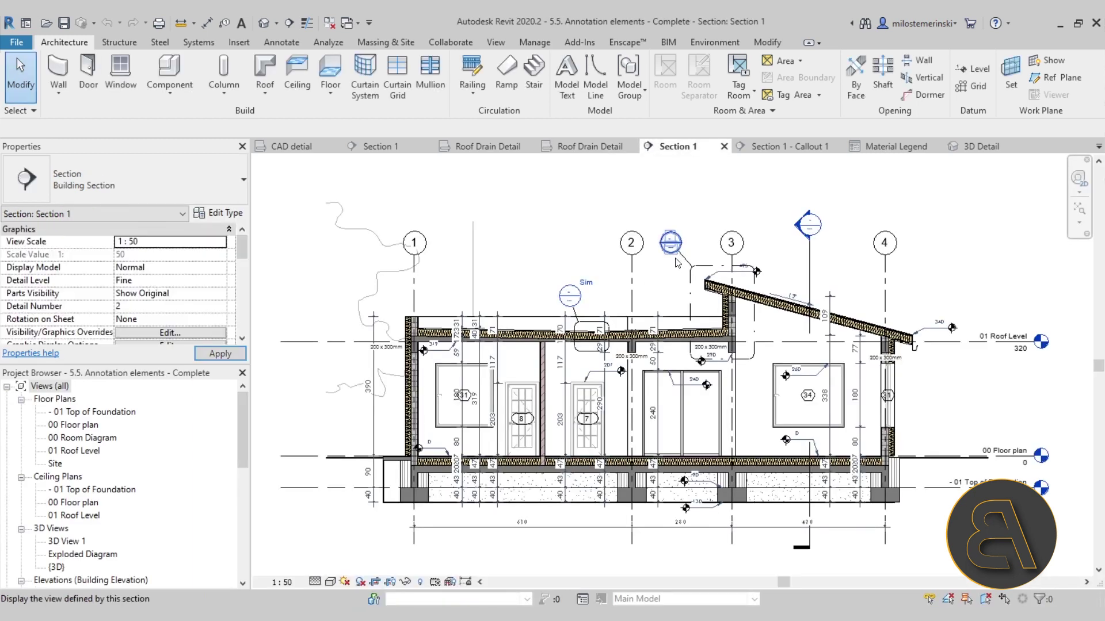
middle_click_drag(539, 247, 484, 240)
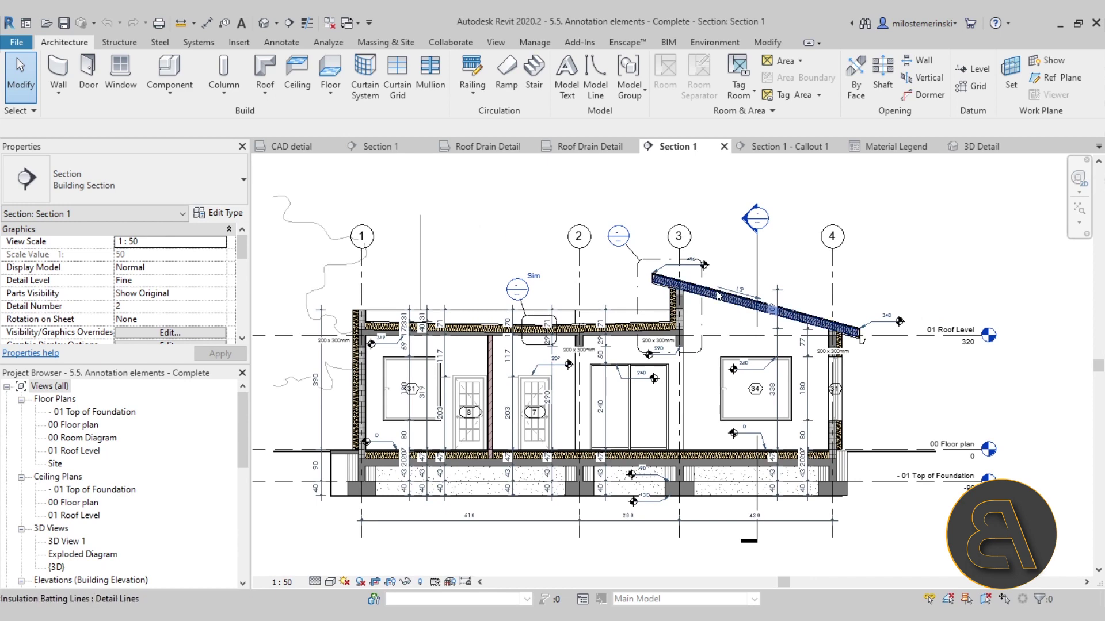
scroll(737, 299, "up", 3)
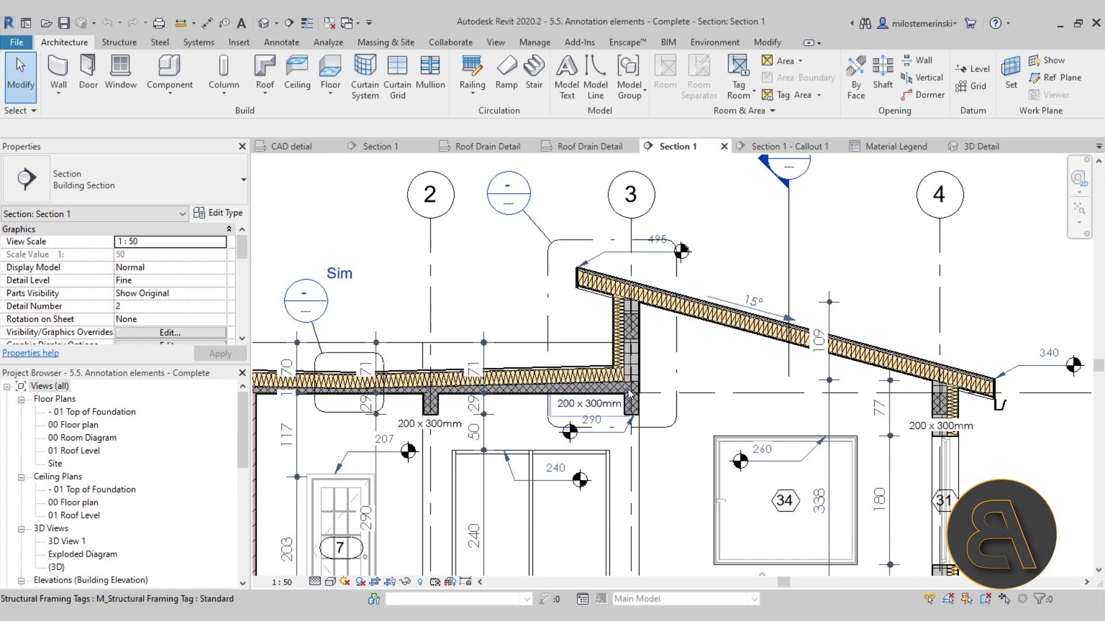
left_click(630, 410)
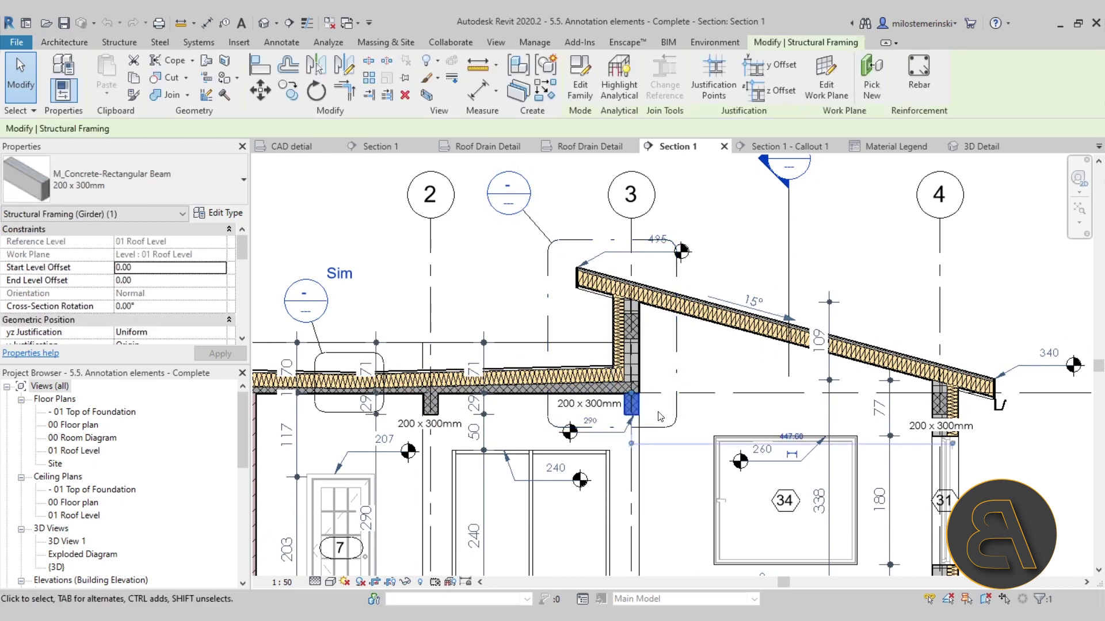
key("Escape")
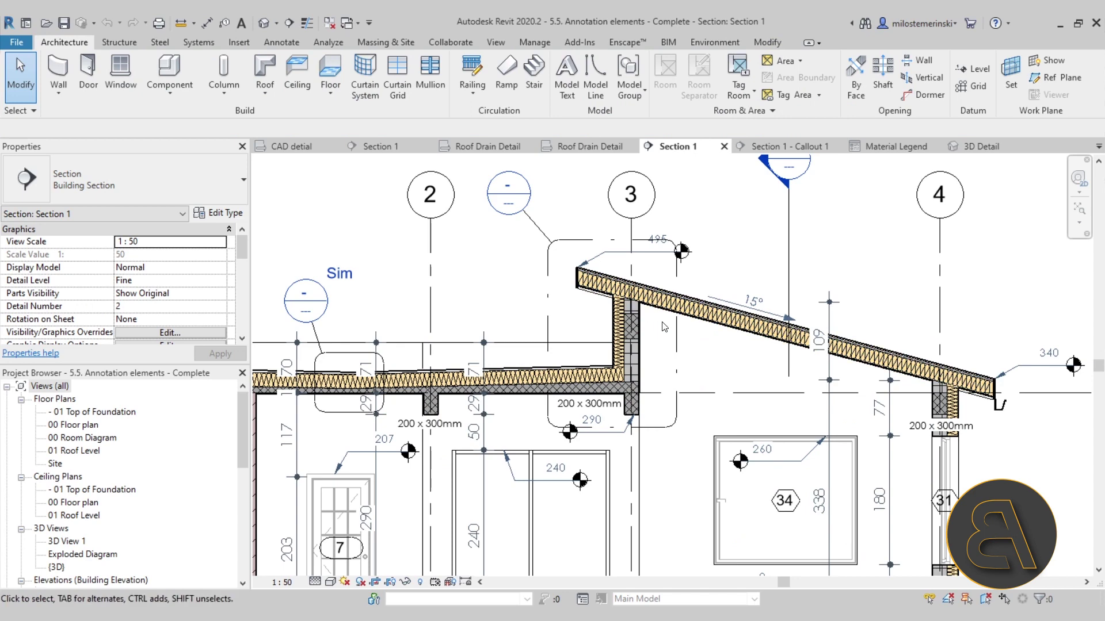
scroll(714, 294, "down", 1)
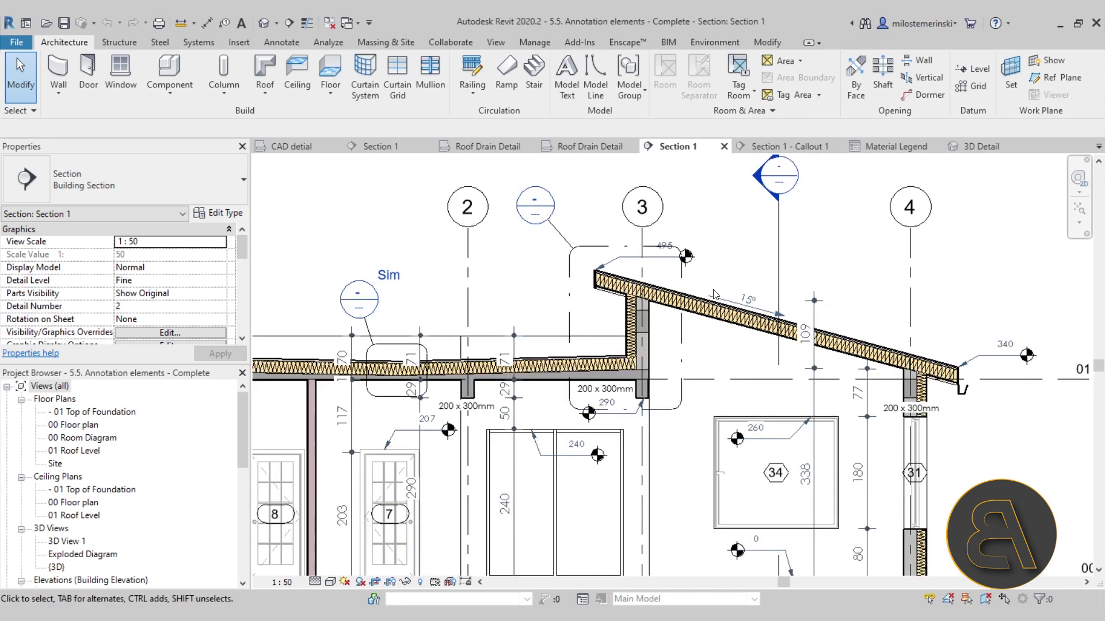
Open the roof junction callout at grid 3 and examine its layers, slope marks and material text notes.
double_click(538, 229)
middle_click_drag(779, 350, 729, 353)
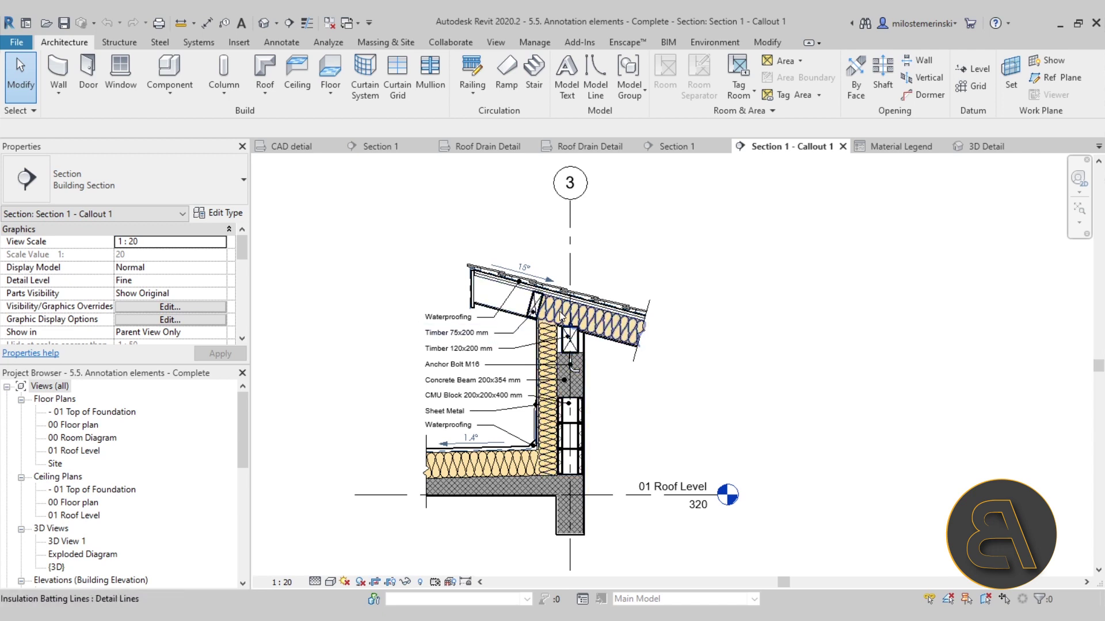
scroll(521, 303, "up", 1)
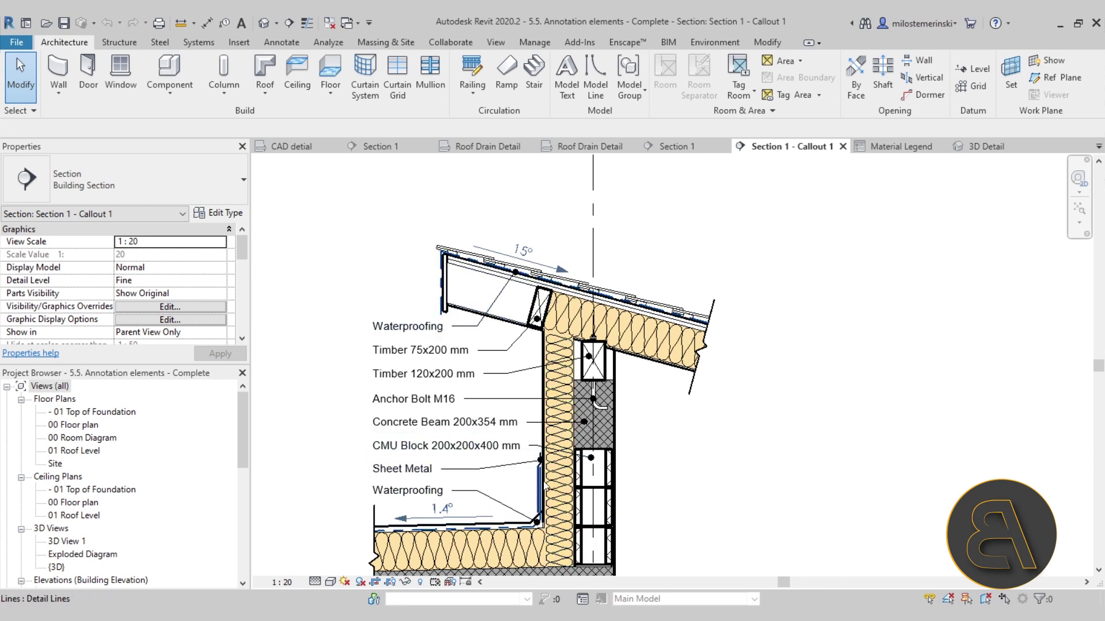
scroll(656, 439, "down", 1)
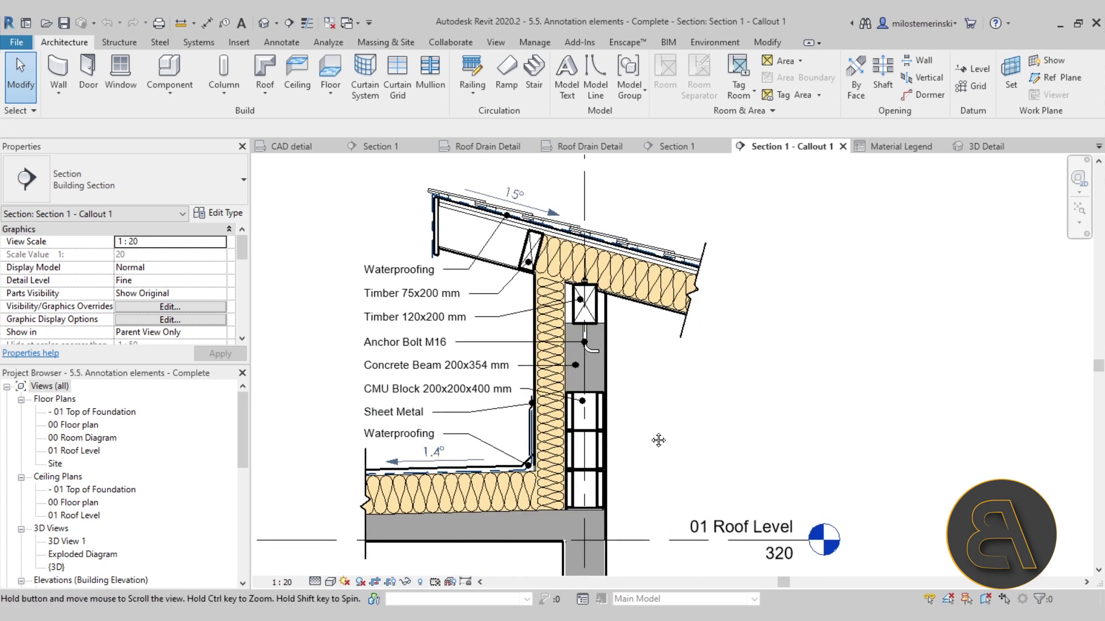
middle_click_drag(656, 439, 620, 419)
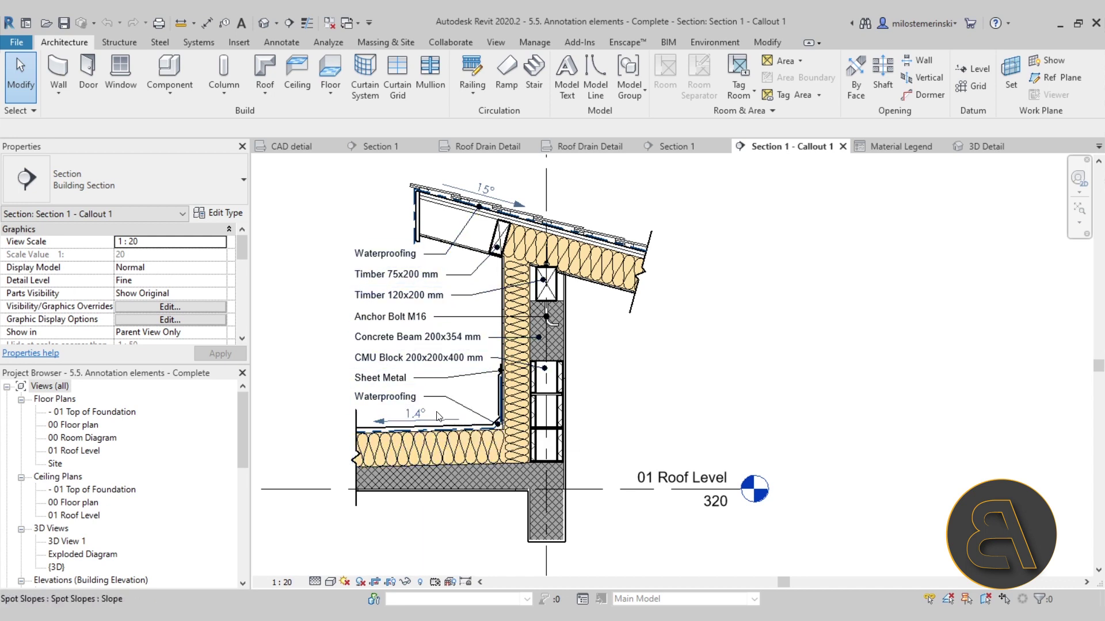
left_click(404, 249)
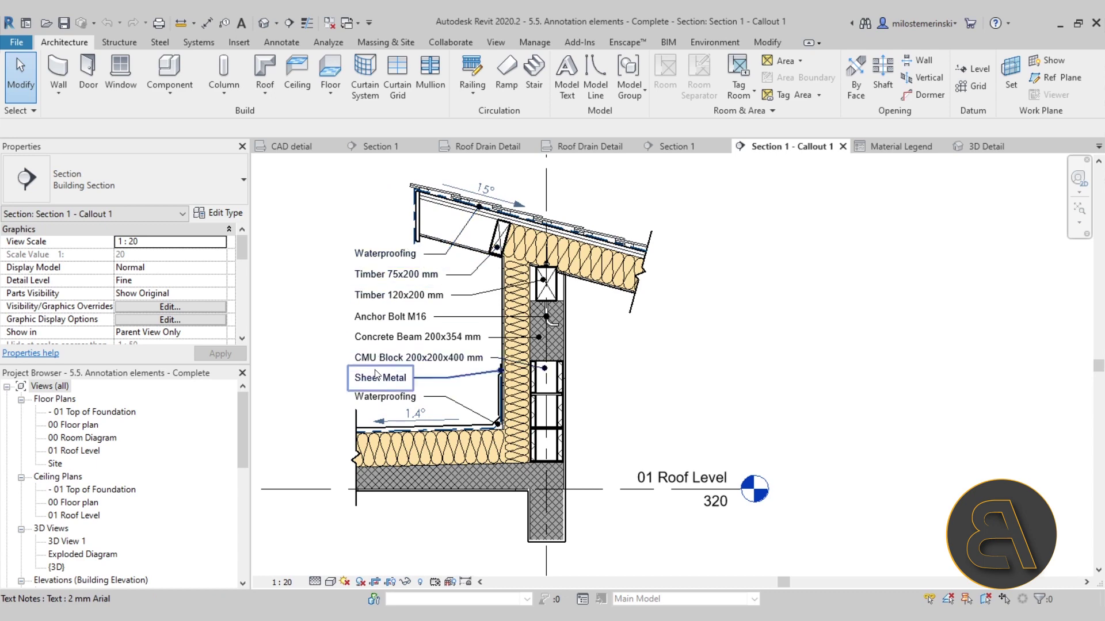
Open the Material Legend view and examine its material symbols and labels.
left_click(897, 146)
scroll(828, 315, "down", 2)
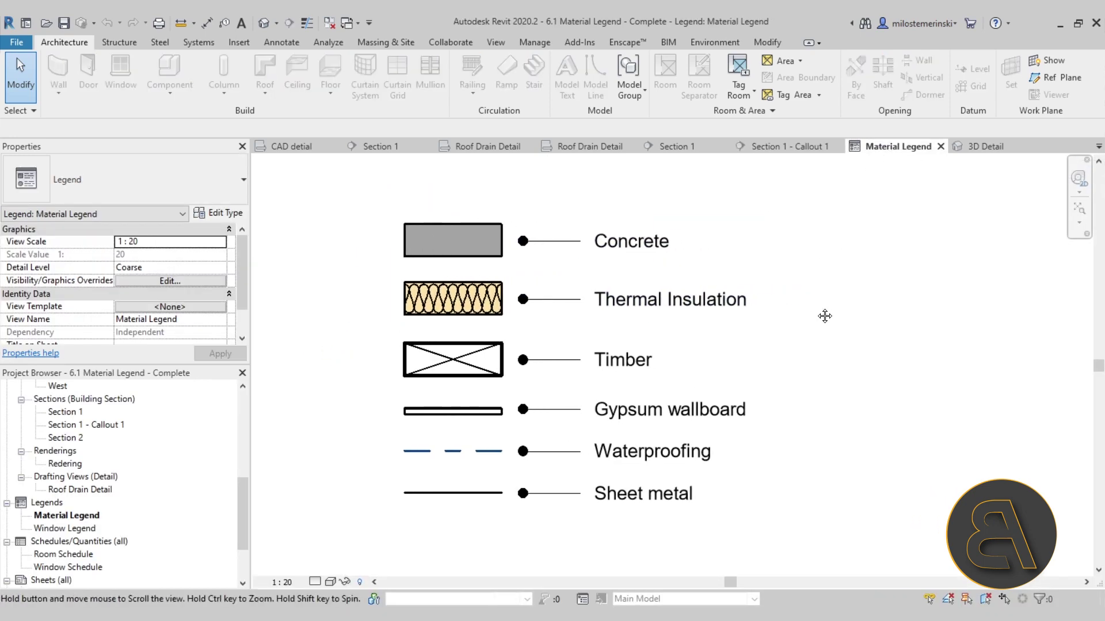
middle_click_drag(835, 312, 742, 326)
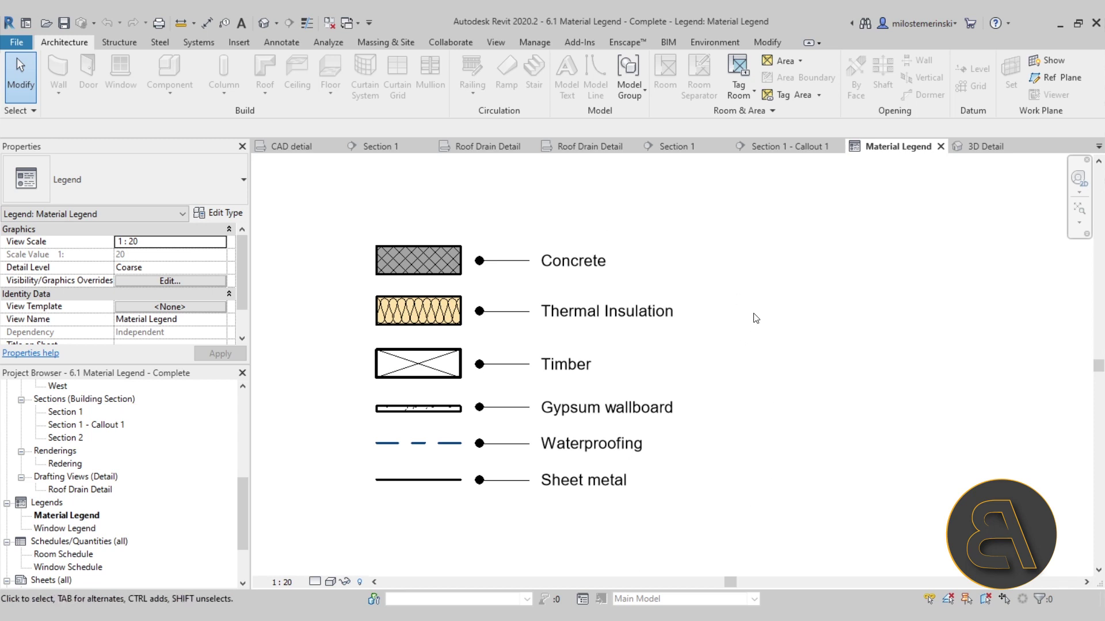
Open the 3D Detail view, dismiss the save reminder and examine the layered roof and wall assembly.
left_click(982, 148)
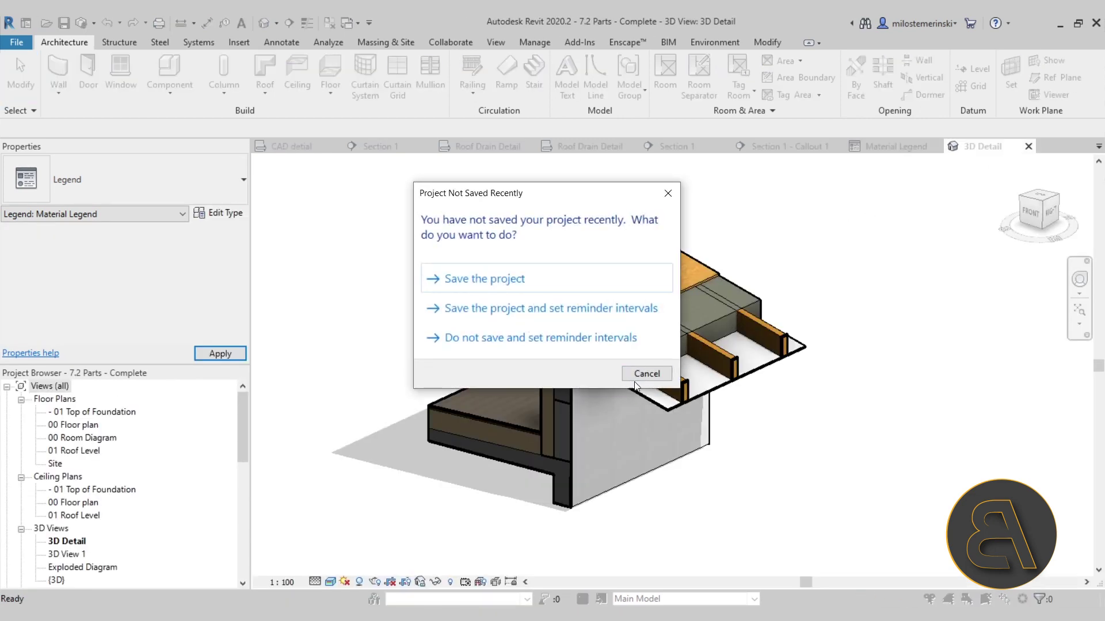
left_click(639, 374)
middle_click_drag(819, 458, 762, 455)
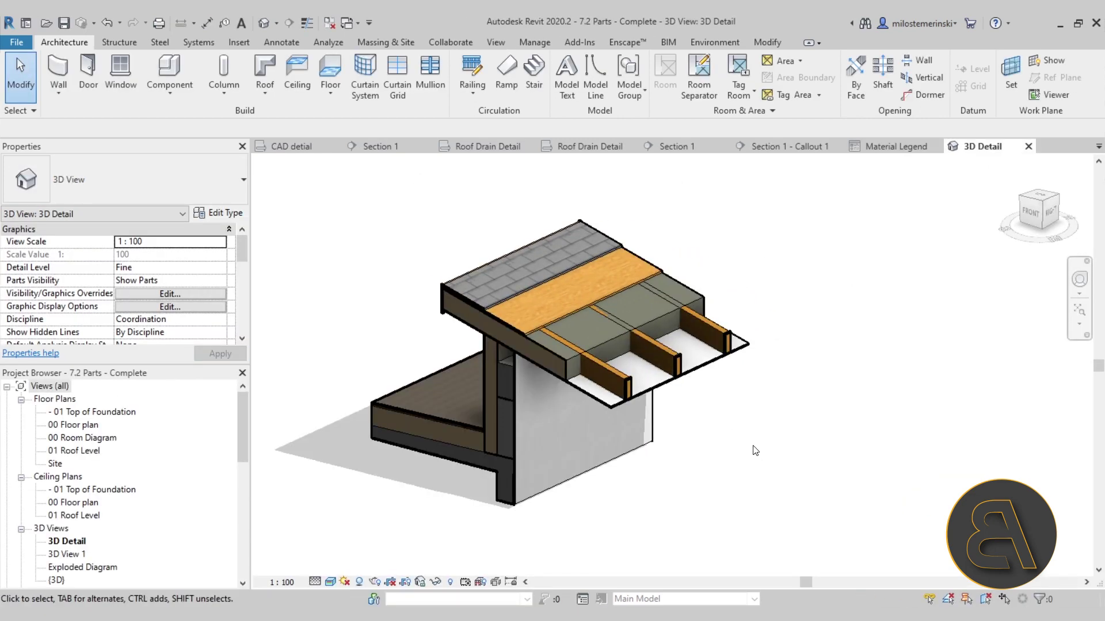
scroll(748, 452, "up", 2)
middle_click_drag(341, 323, 364, 328)
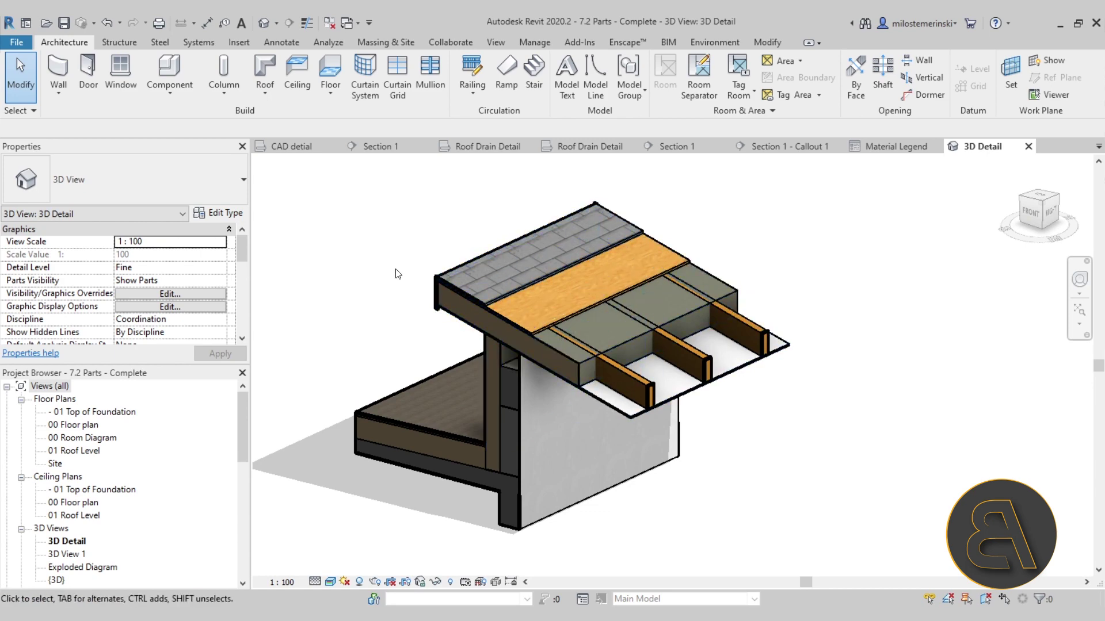
Set the 3D Detail view's parts visibility to Show Original, then return it to Show Parts.
left_click(171, 281)
left_click(223, 281)
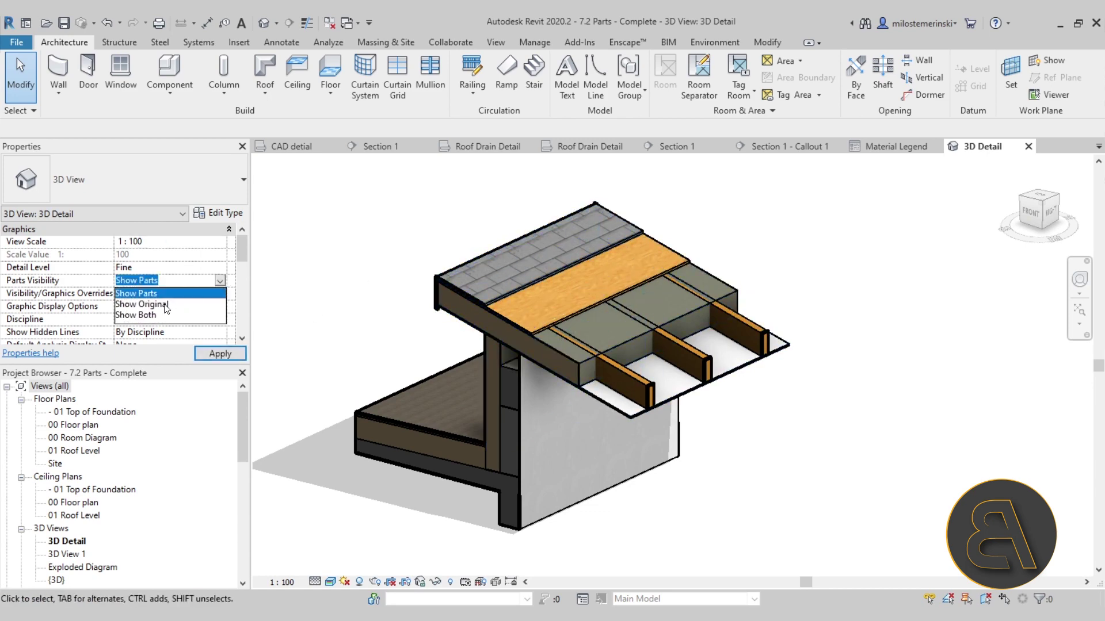
left_click(183, 306)
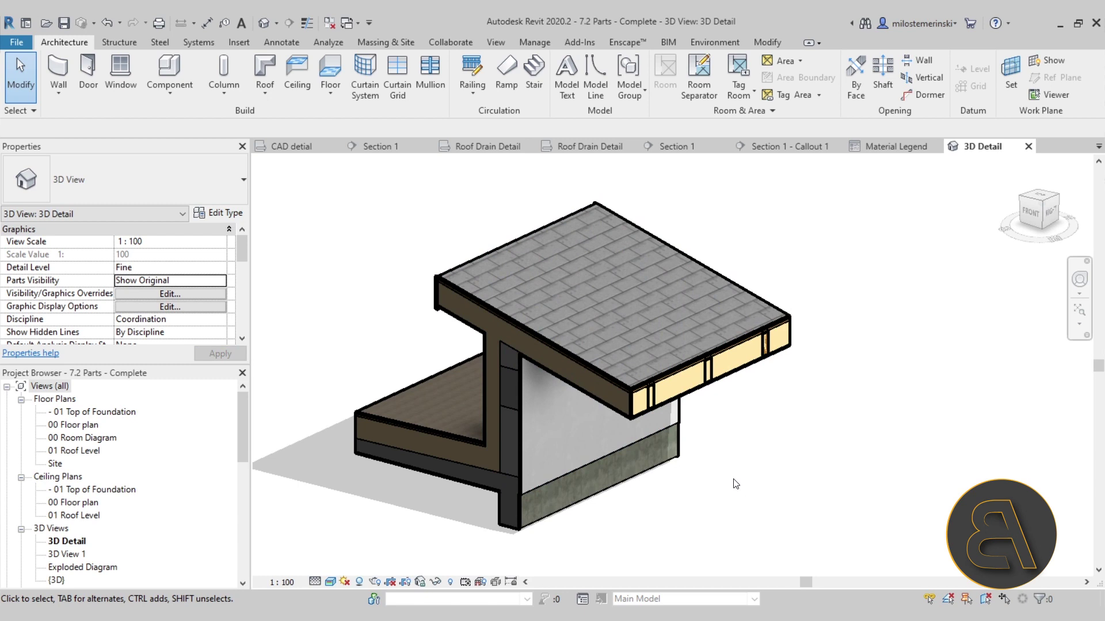
left_click(172, 281)
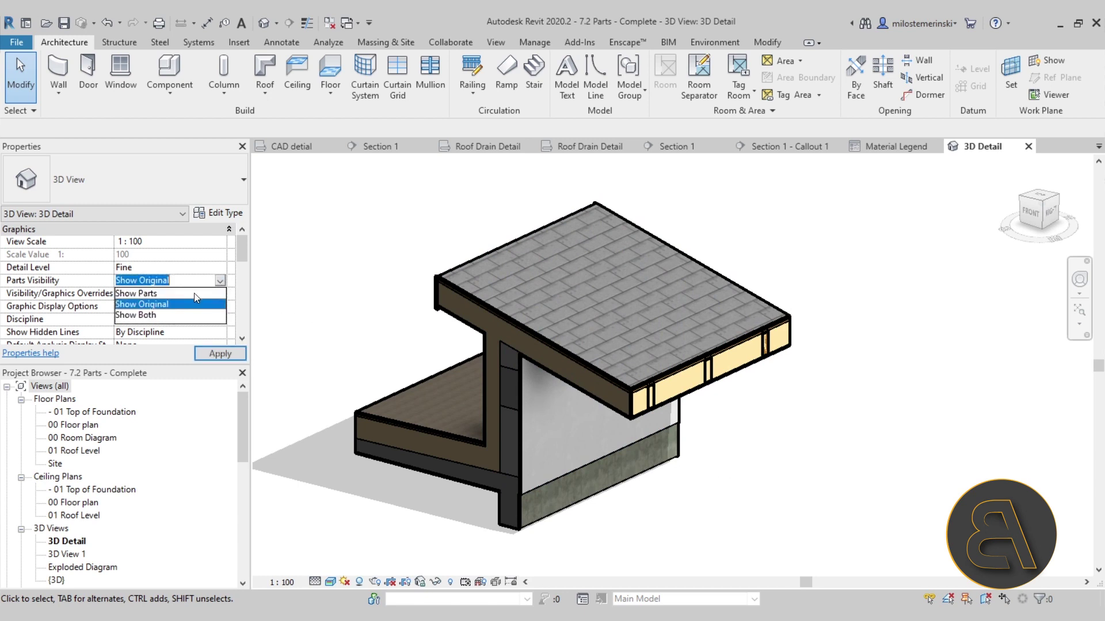
left_click(184, 295)
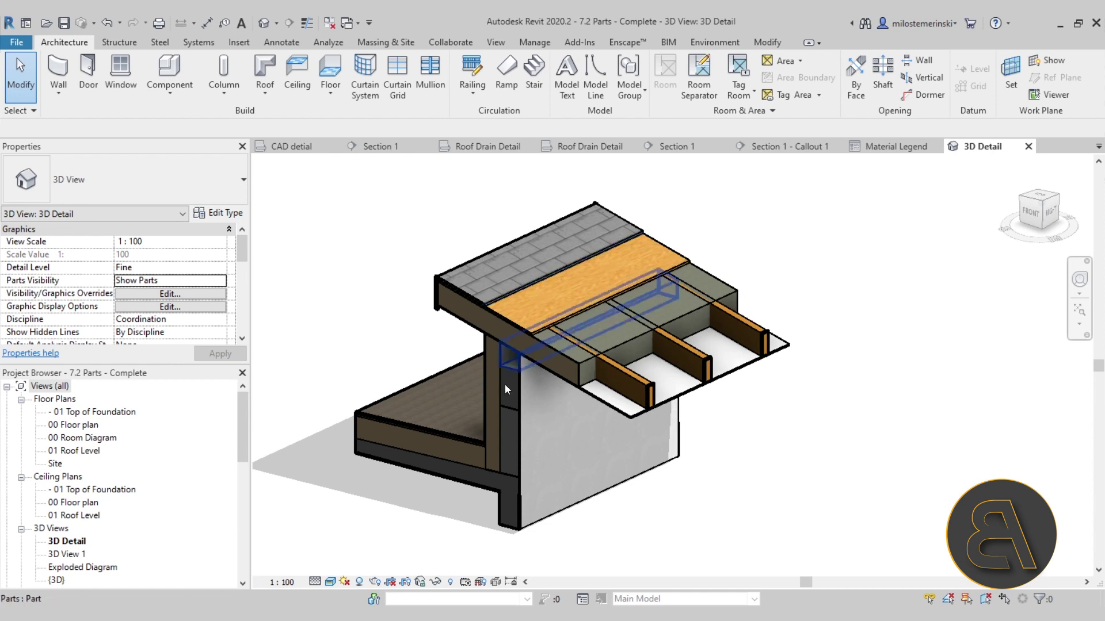
middle_click_drag(789, 471, 783, 465)
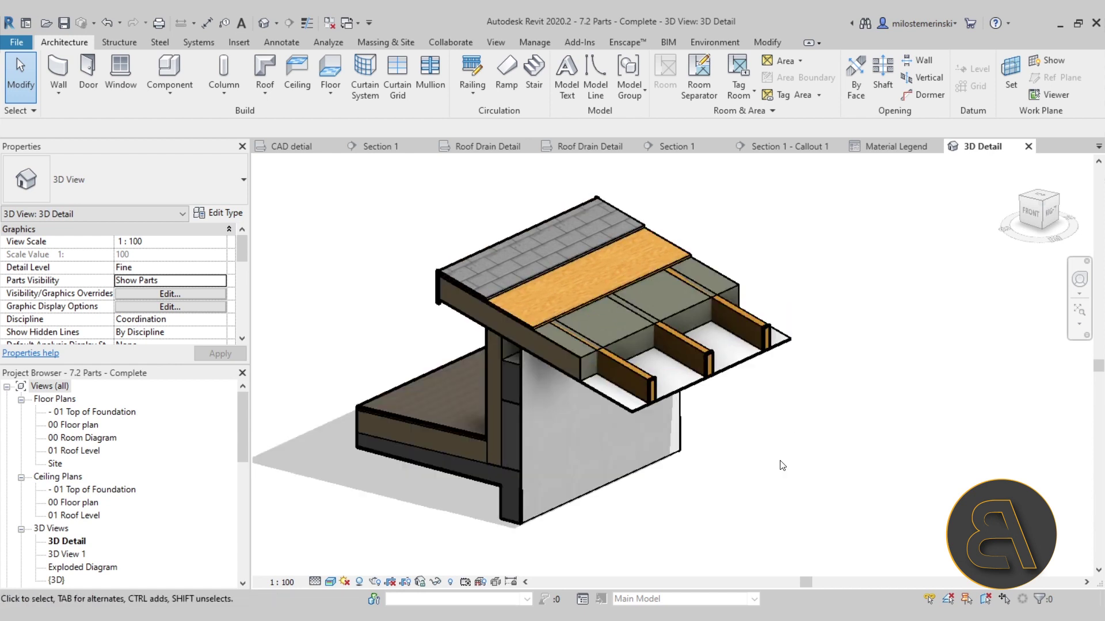